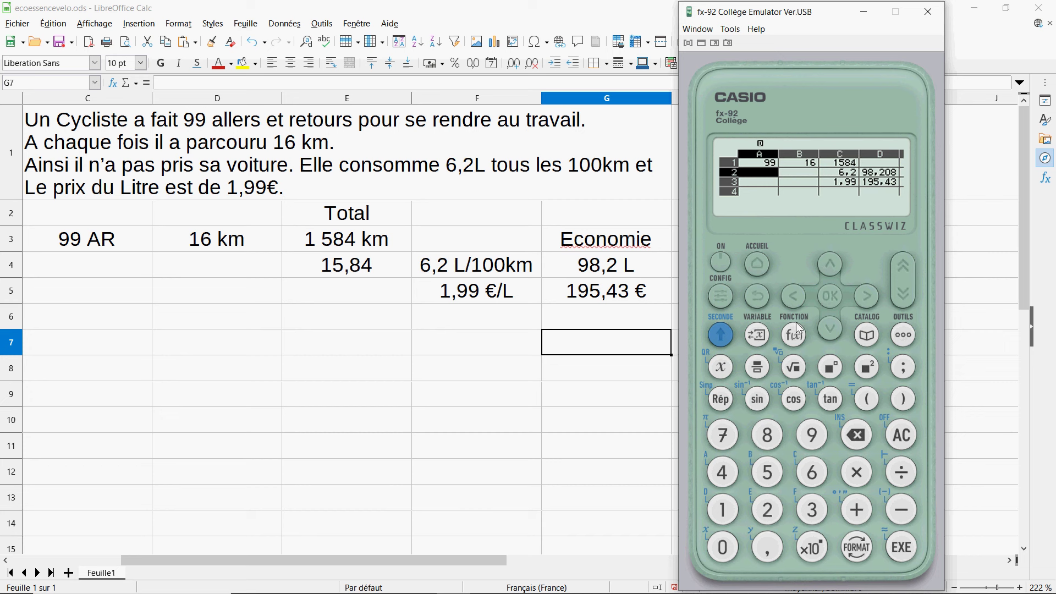
Step: Re-enter the formula =A1×B1 in cell C1 of the calculator's spreadsheet to compute the total distance
{"action": "left_click", "coordinate": [831, 265]}
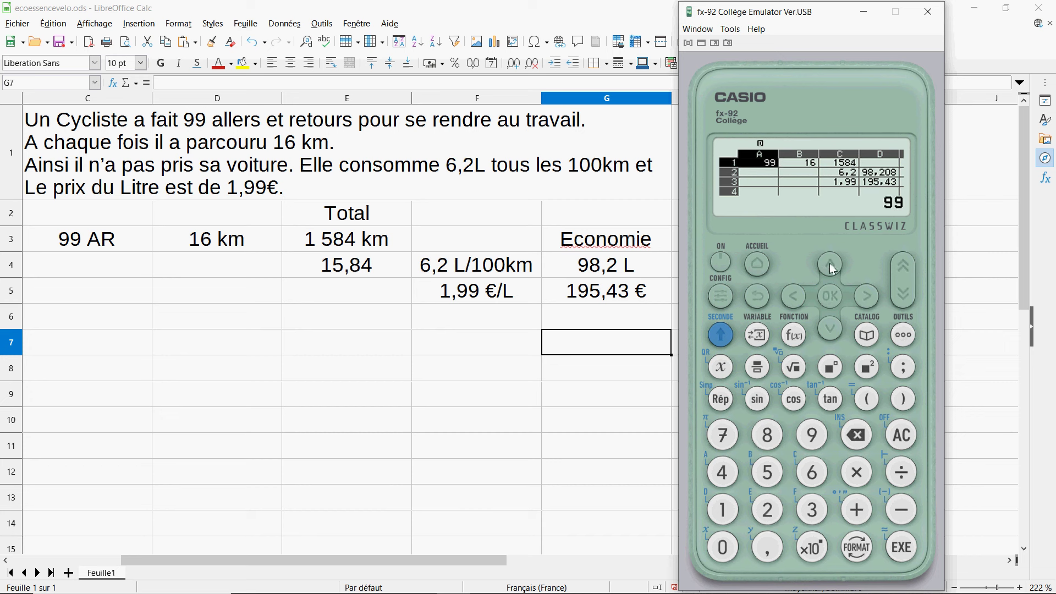
{"action": "left_click", "coordinate": [866, 297]}
{"action": "left_click", "coordinate": [867, 297]}
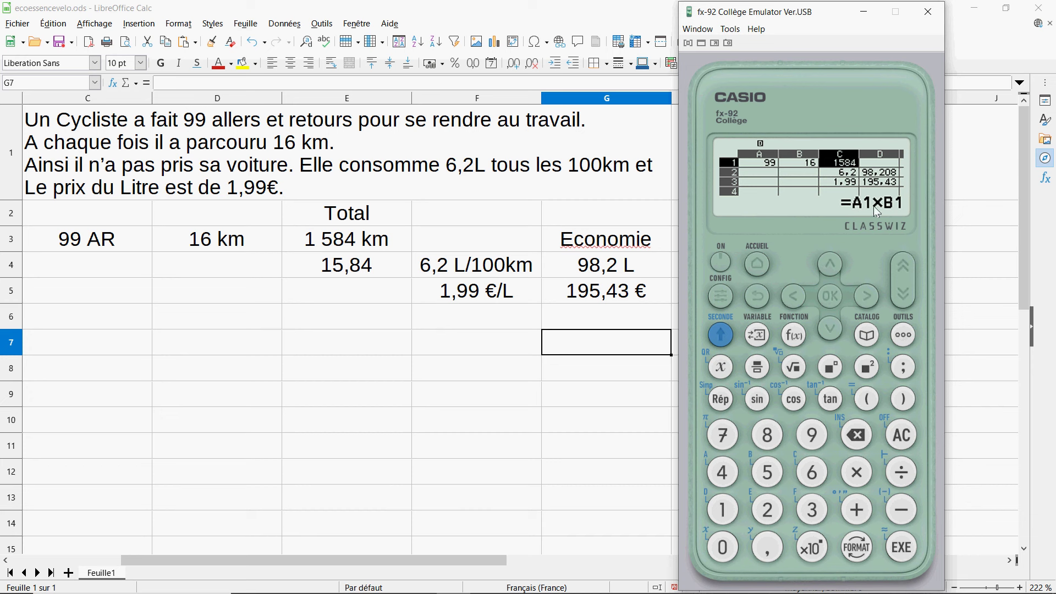
{"action": "left_click", "coordinate": [725, 338]}
{"action": "left_click", "coordinate": [868, 403]}
{"action": "left_click", "coordinate": [721, 336]}
{"action": "left_click", "coordinate": [724, 474]}
{"action": "left_click", "coordinate": [723, 510]}
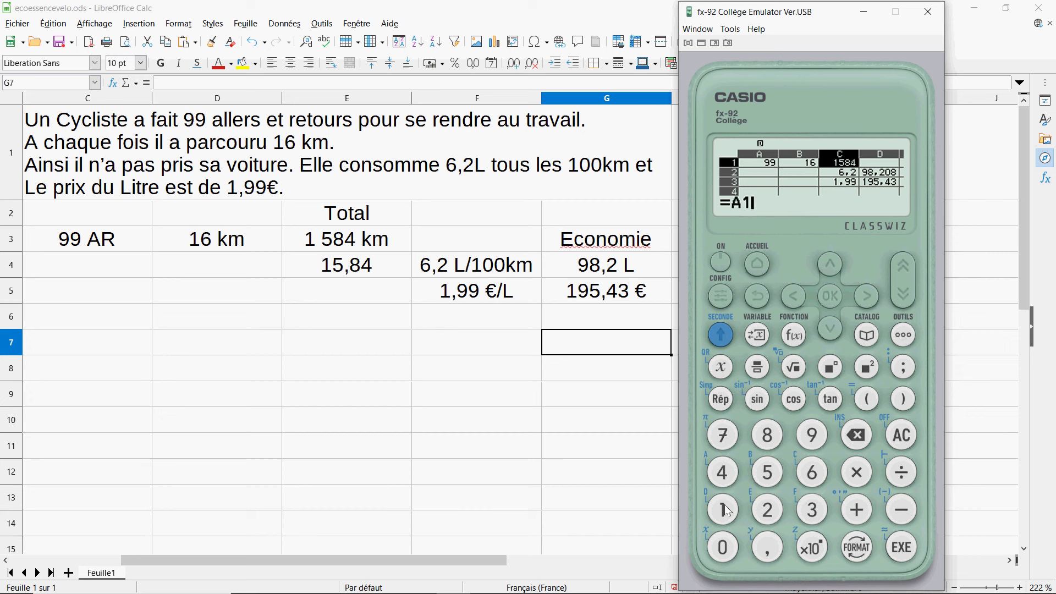
{"action": "left_click", "coordinate": [857, 472]}
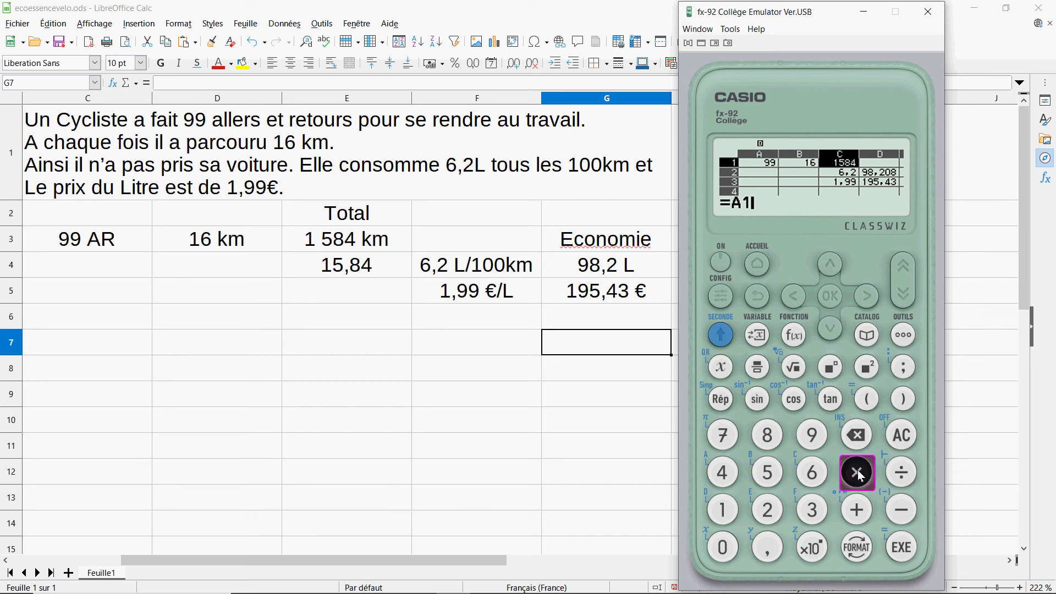
{"action": "left_click", "coordinate": [720, 335]}
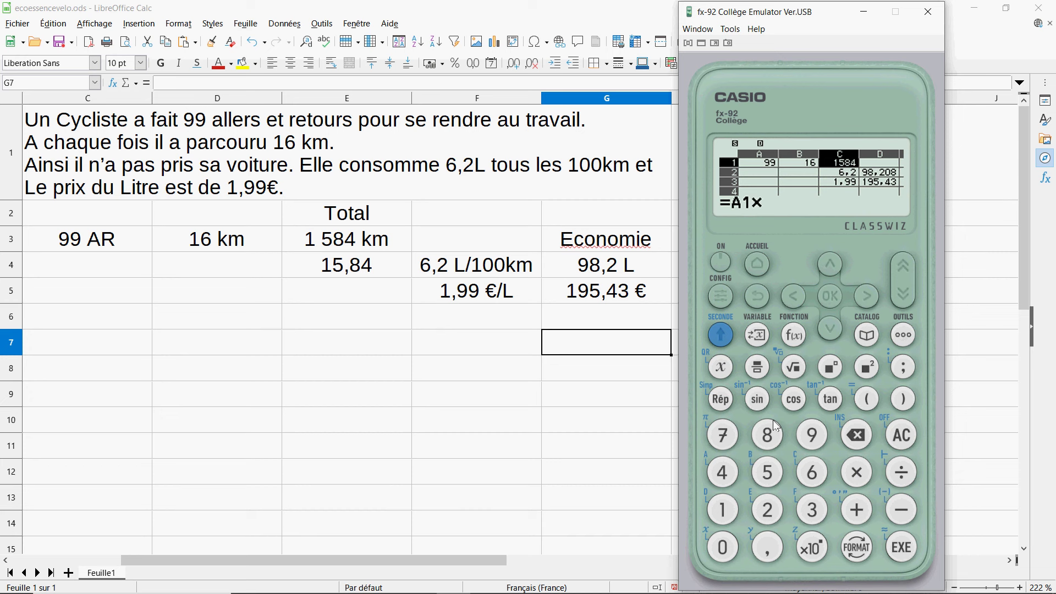
{"action": "left_click", "coordinate": [768, 471]}
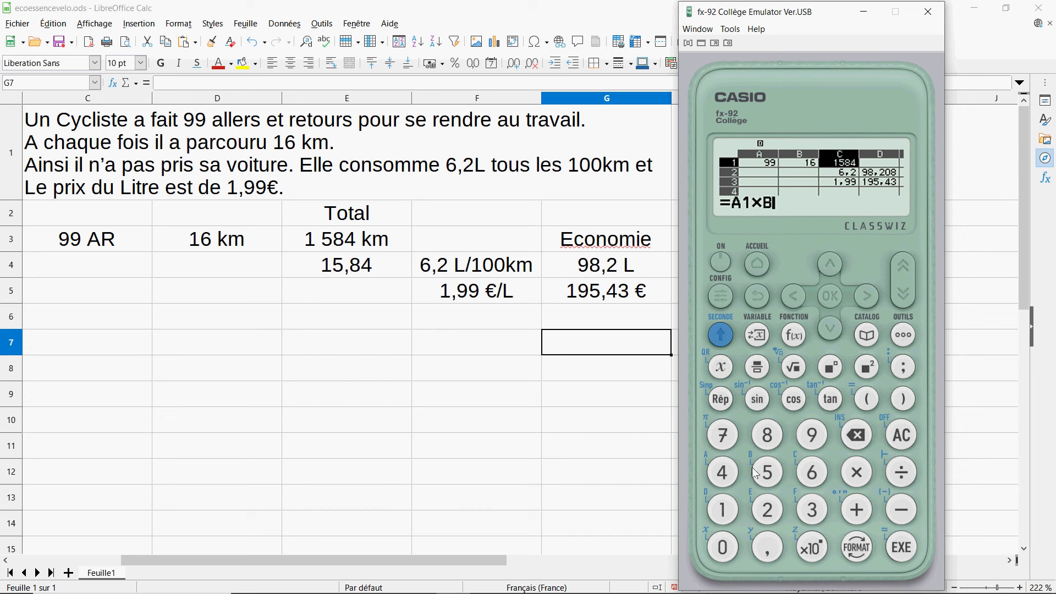
{"action": "left_click", "coordinate": [723, 511]}
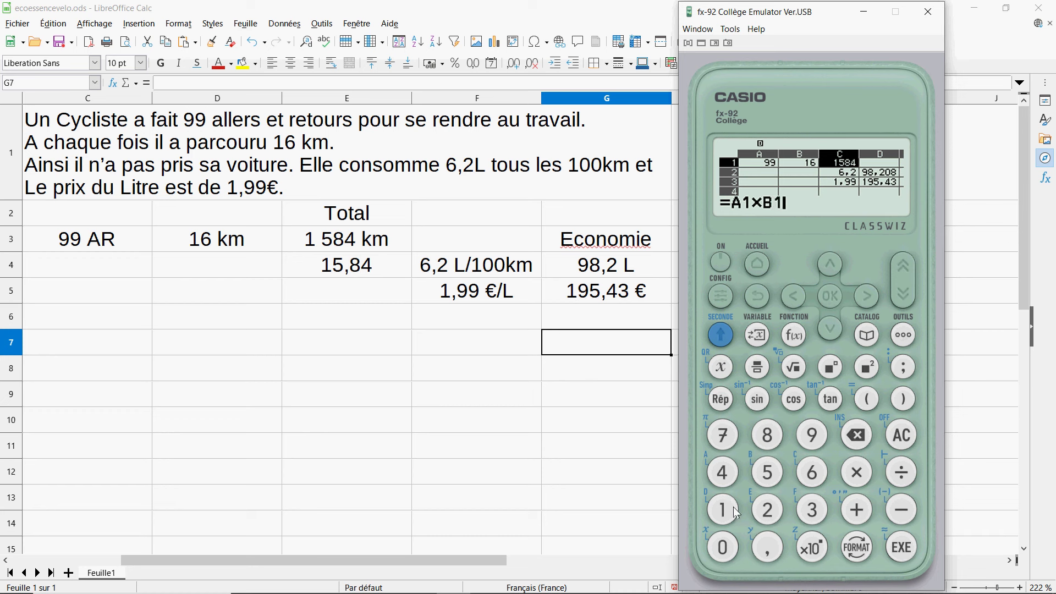
{"action": "left_click", "coordinate": [831, 298]}
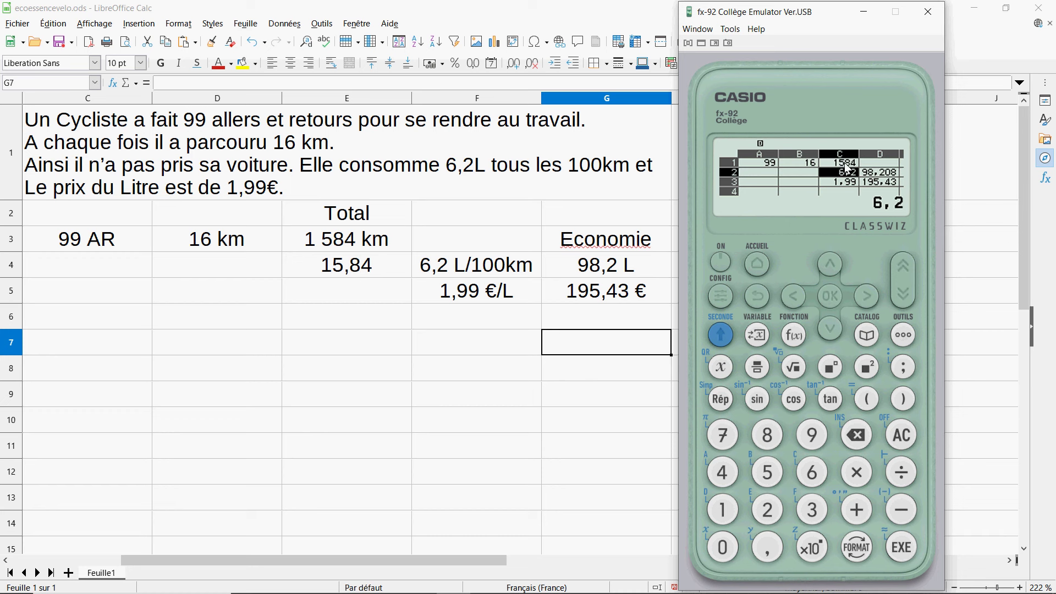
Step: Set the distance in cell B1 of the calculator's spreadsheet to 15
{"action": "left_click", "coordinate": [834, 267]}
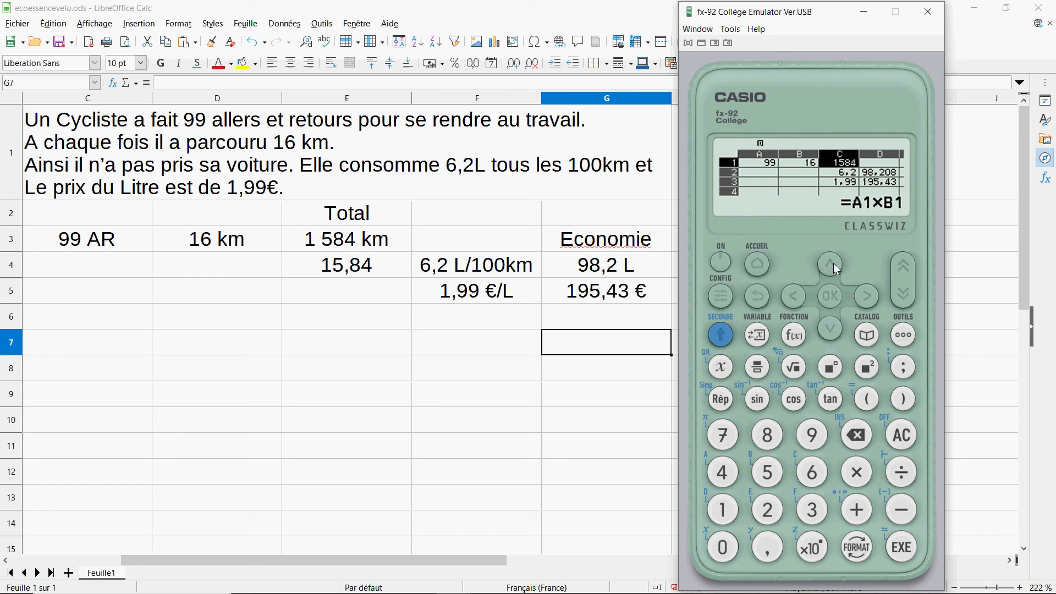
{"action": "left_click", "coordinate": [793, 297]}
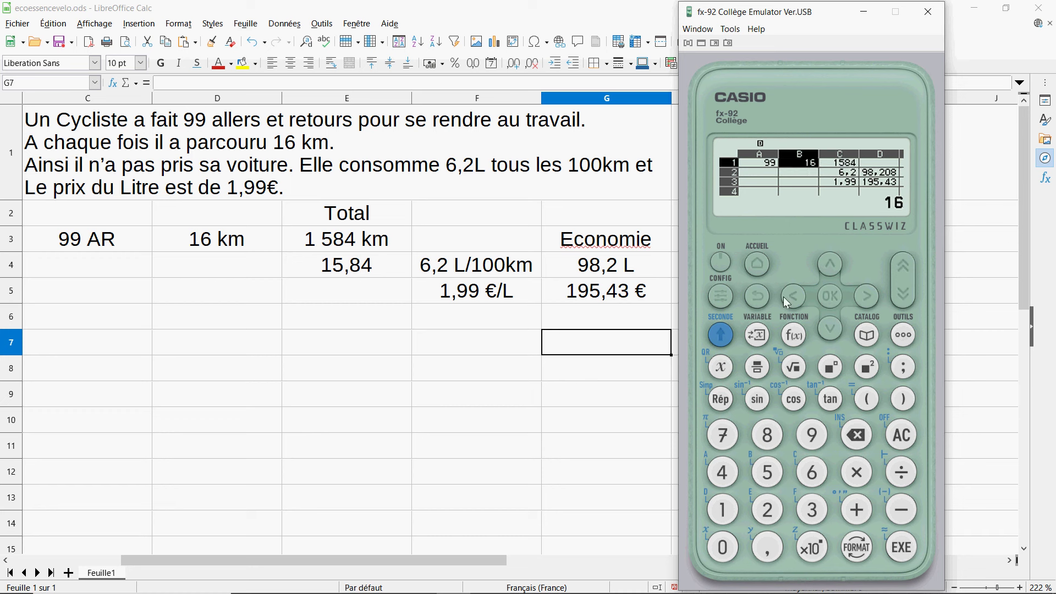
{"action": "left_click", "coordinate": [724, 511]}
{"action": "left_click", "coordinate": [768, 472]}
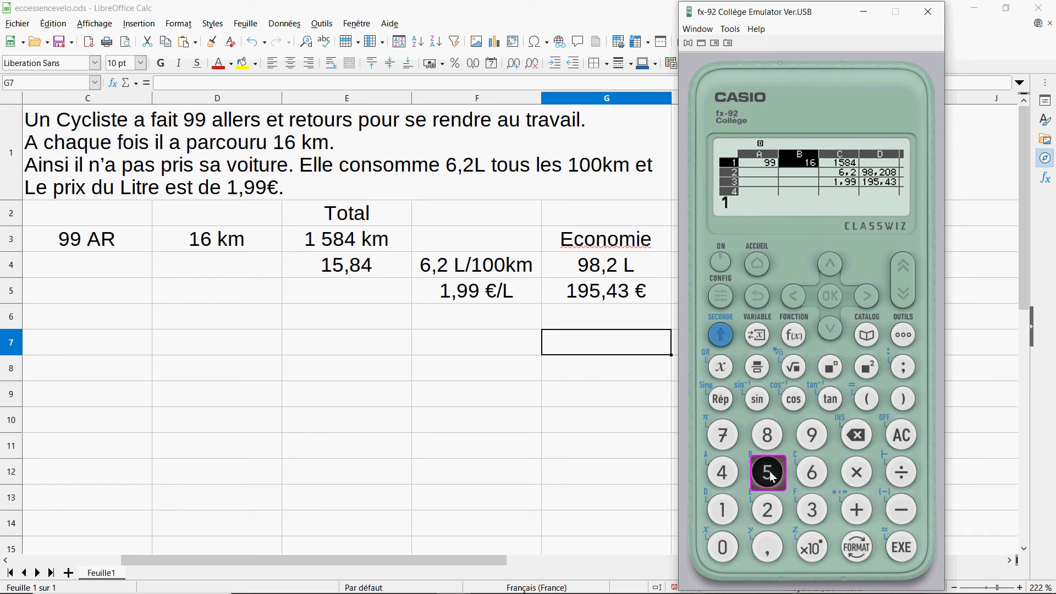
{"action": "left_click", "coordinate": [911, 550]}
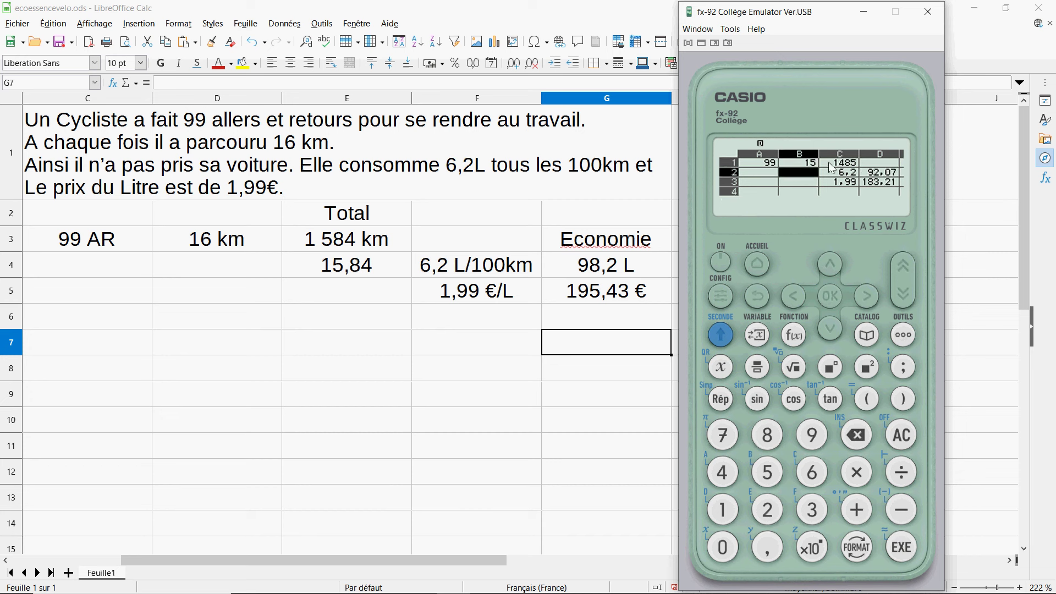
Step: Restore the distance in cell B1 of the calculator's spreadsheet to 16
{"action": "left_click", "coordinate": [831, 266]}
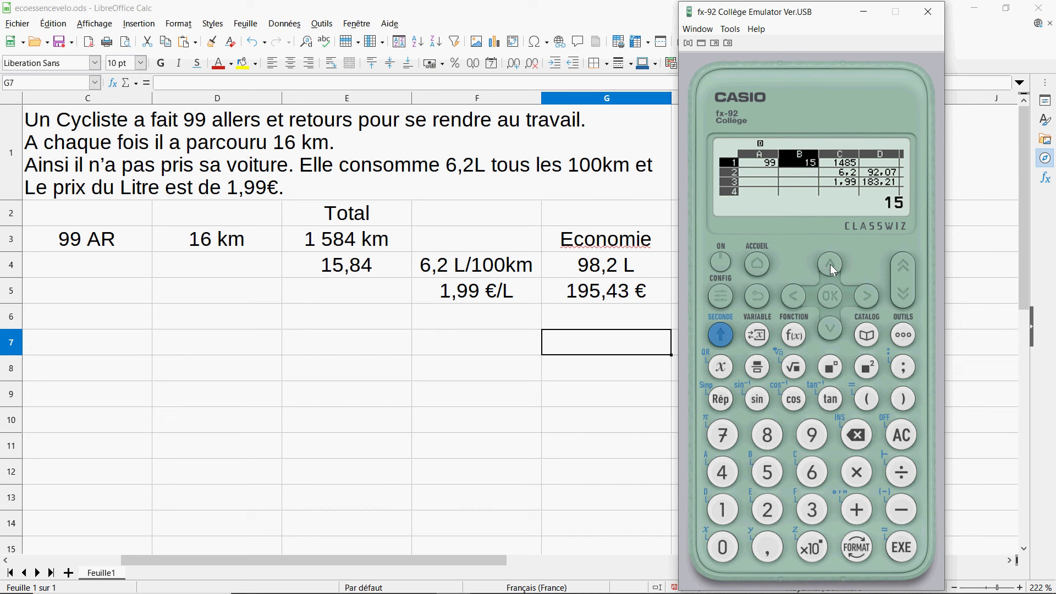
{"action": "left_click", "coordinate": [724, 510]}
{"action": "left_click", "coordinate": [813, 473]}
{"action": "left_click", "coordinate": [902, 547]}
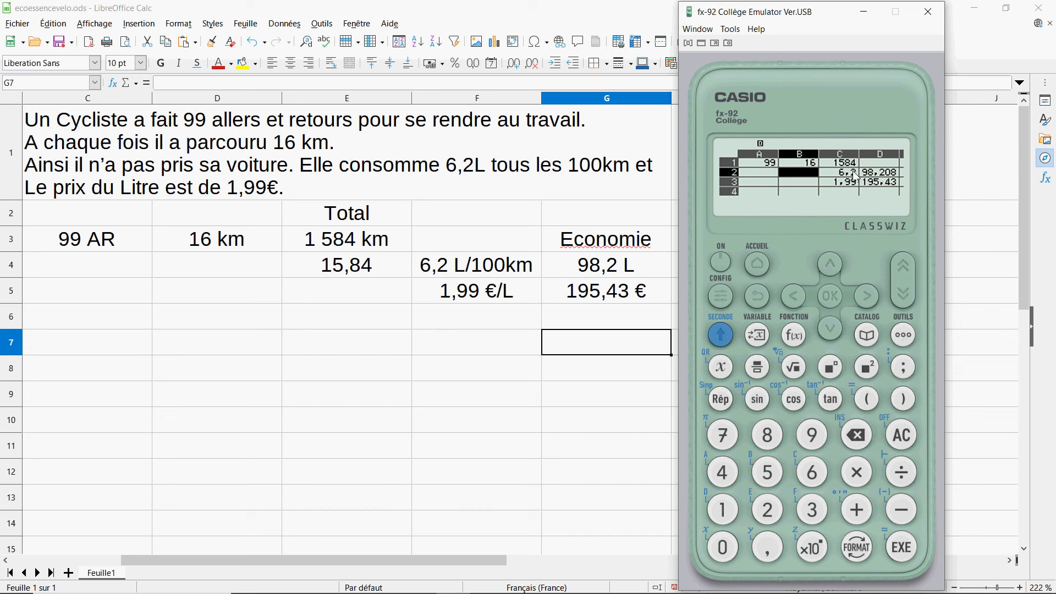
Step: Inspect the formulas in cells D2 and D3 for the fuel volume and the money saved
{"action": "left_click", "coordinate": [867, 298]}
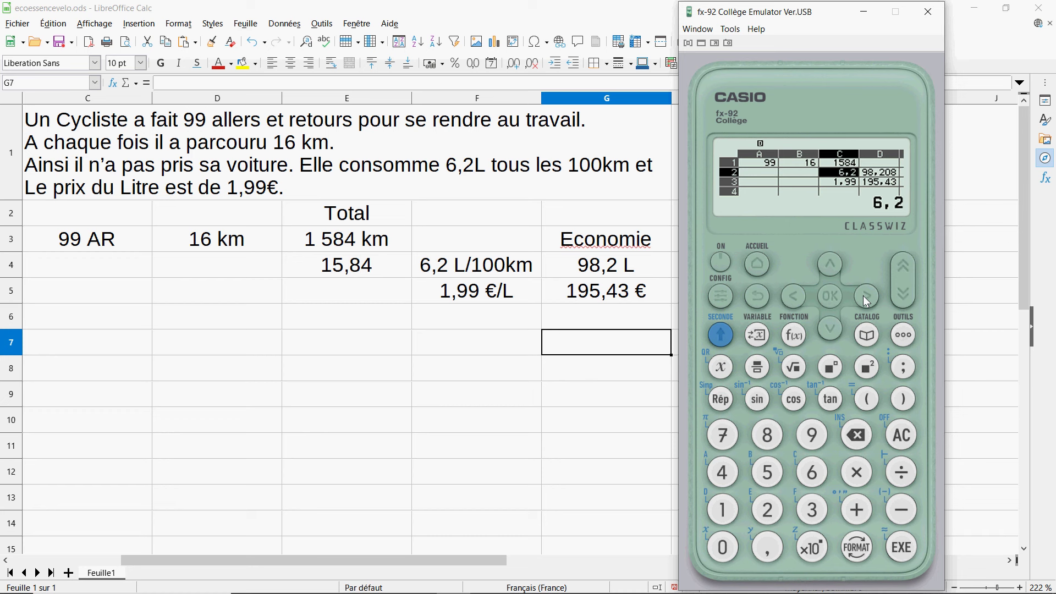
{"action": "left_click", "coordinate": [867, 297]}
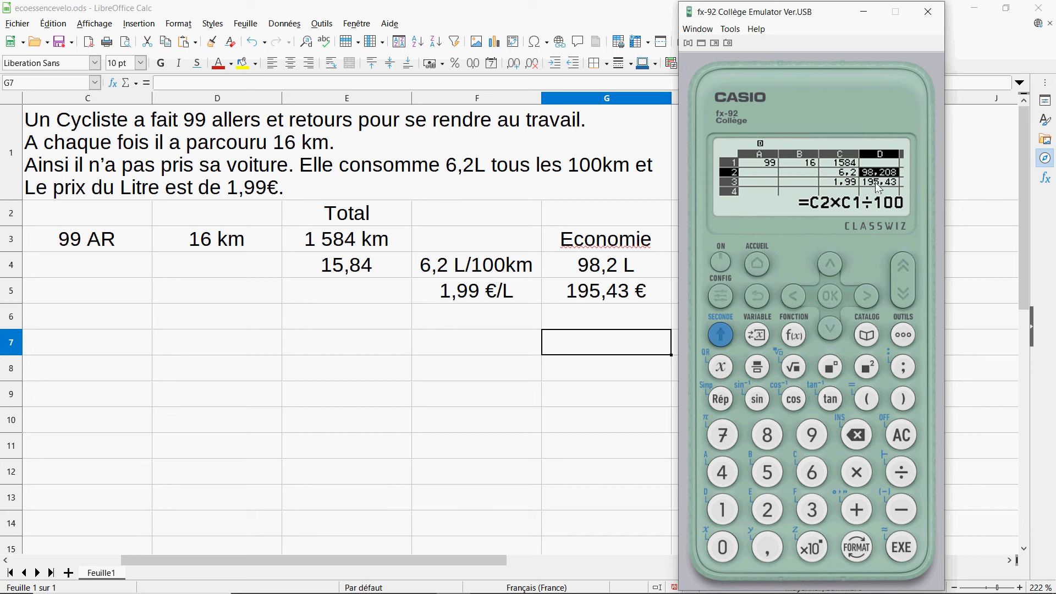
{"action": "left_click", "coordinate": [831, 329]}
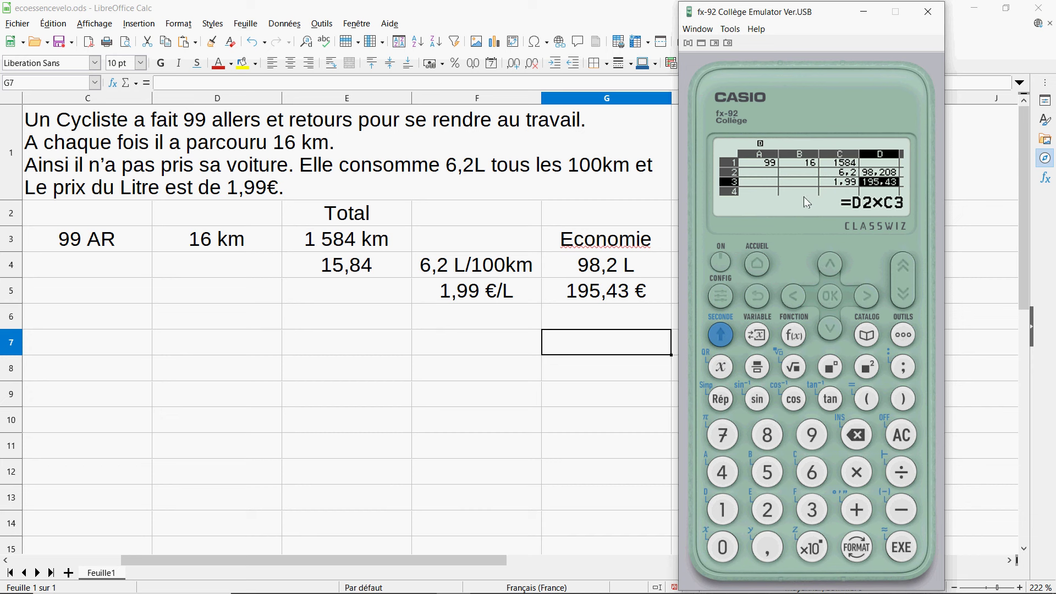
Step: Restart the calculator and reopen the Tableur application from its home screen to check the spreadsheet, ending on cell A1
{"action": "left_click", "coordinate": [721, 262]}
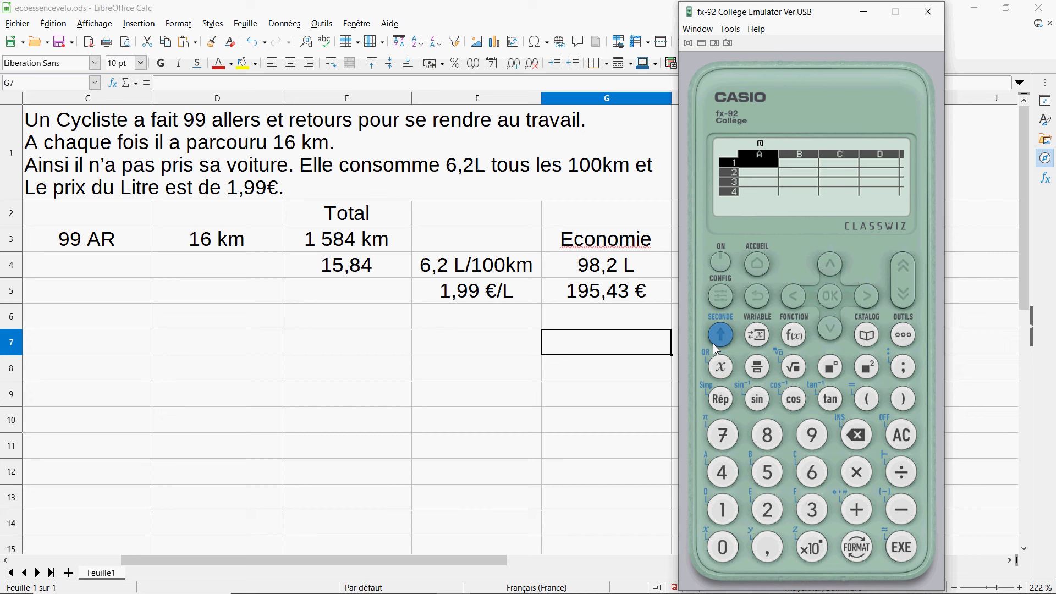
{"action": "left_click", "coordinate": [762, 264]}
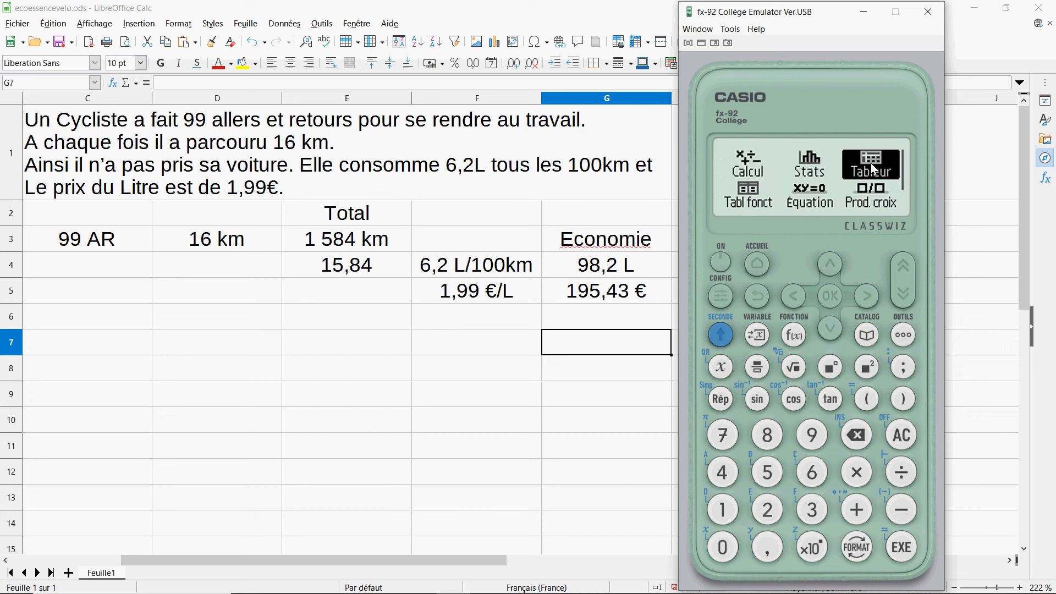
{"action": "left_click", "coordinate": [833, 296]}
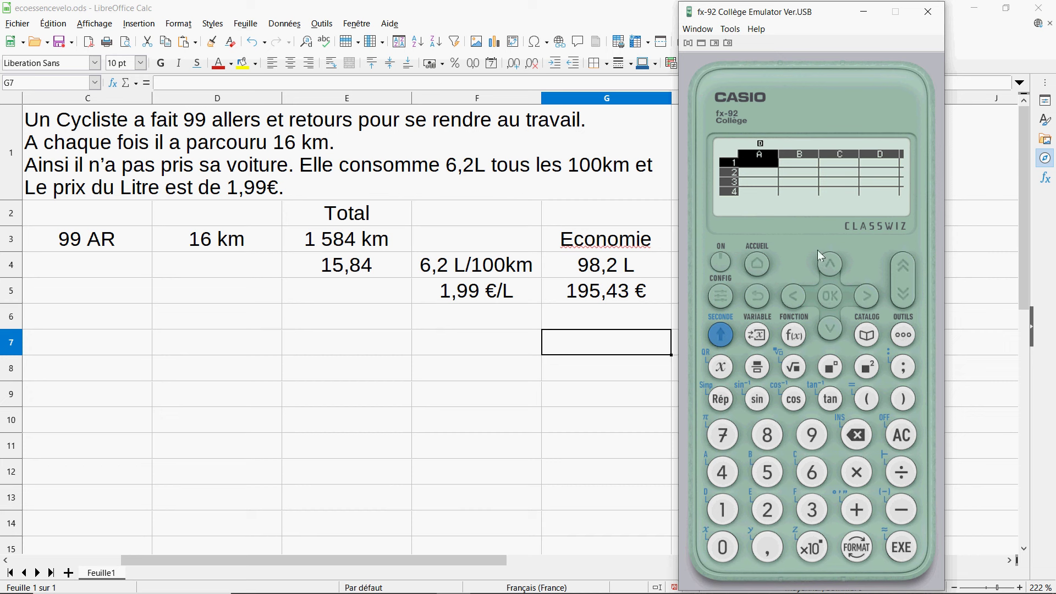
{"action": "left_click", "coordinate": [758, 264]}
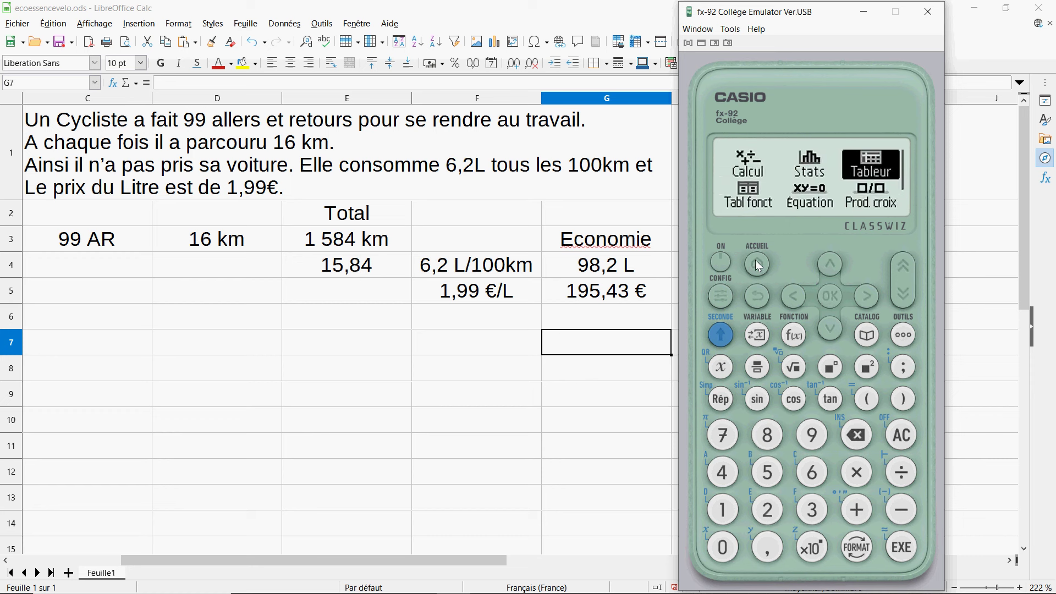
{"action": "left_click", "coordinate": [816, 299]}
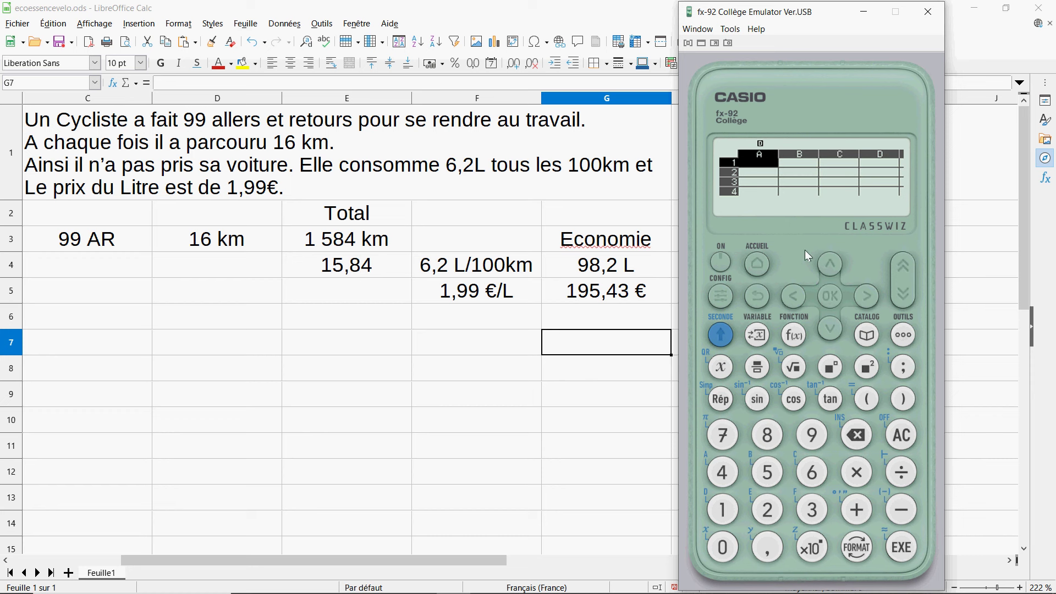
{"action": "left_click", "coordinate": [830, 329]}
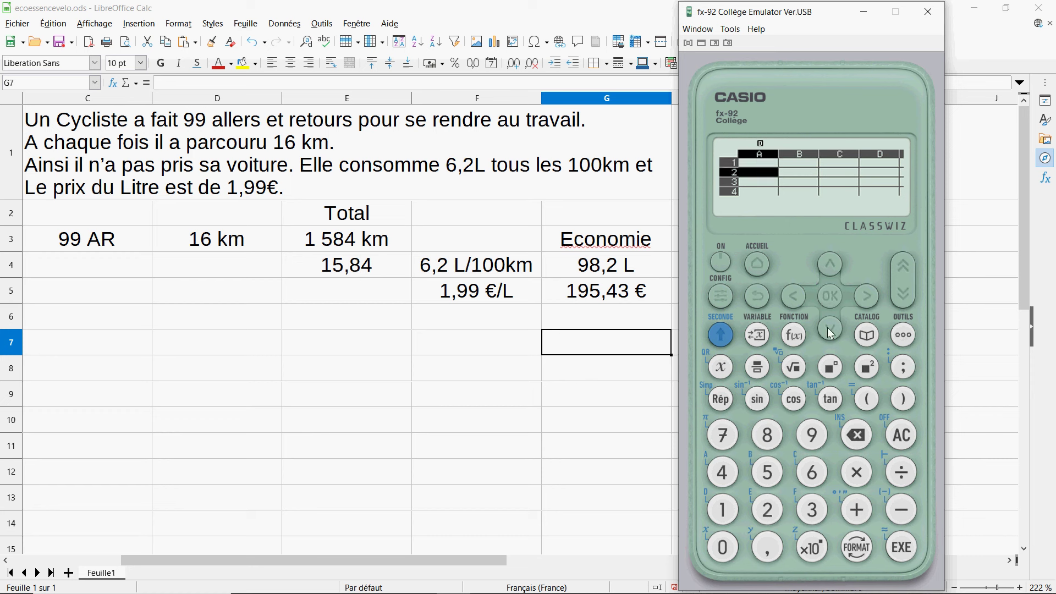
{"action": "left_click", "coordinate": [830, 265]}
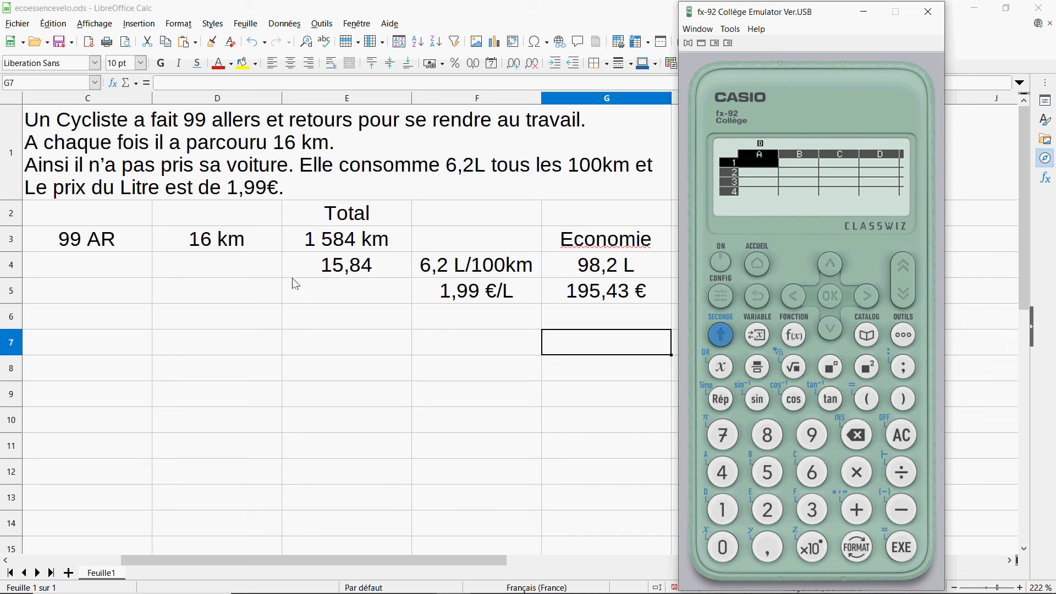
Step: Switch to LibreOffice Calc and inspect the formulas in cells E4 and G4
{"action": "left_click", "coordinate": [357, 273]}
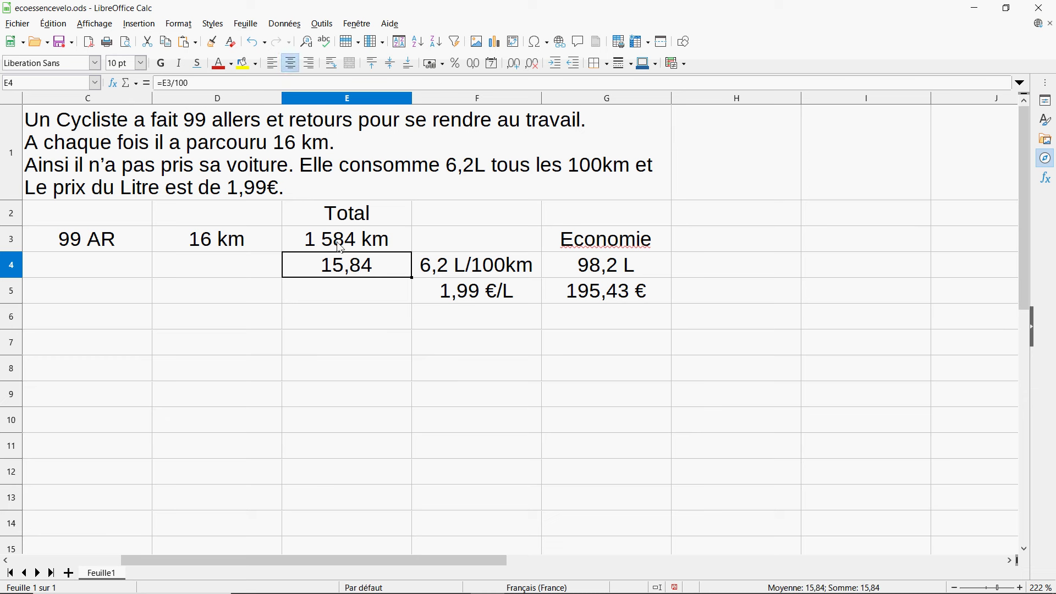
{"action": "left_click", "coordinate": [600, 270]}
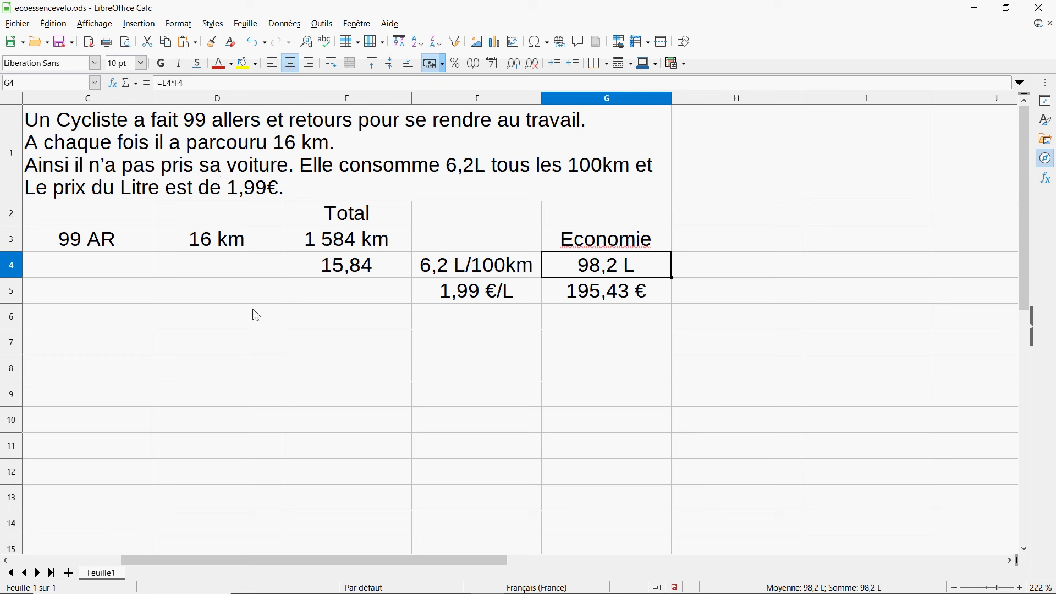
Step: Switch to the GeoGebra fuel gauge file, reset the simulation and turn on the contact to fill the 120-litre tank
{"action": "mouse_move", "coordinate": [494, 592]}
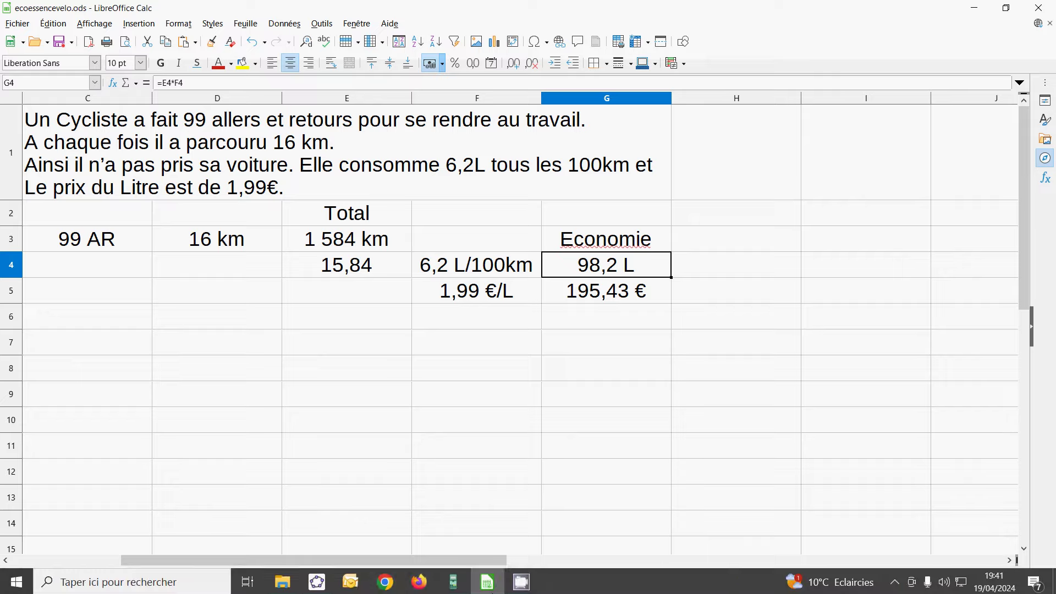
{"action": "left_click", "coordinate": [313, 580]}
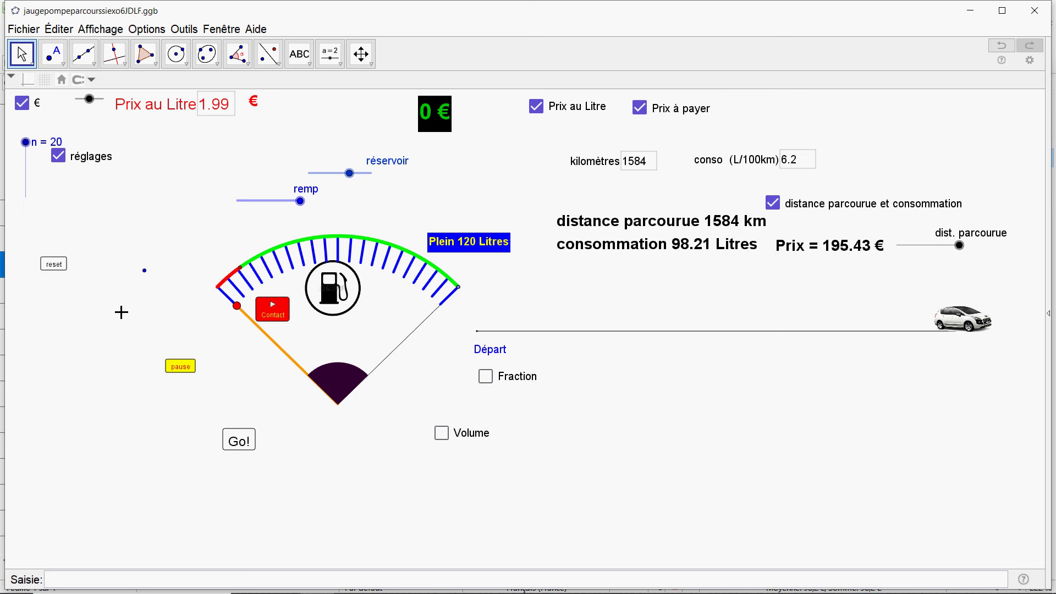
{"action": "left_click", "coordinate": [63, 268]}
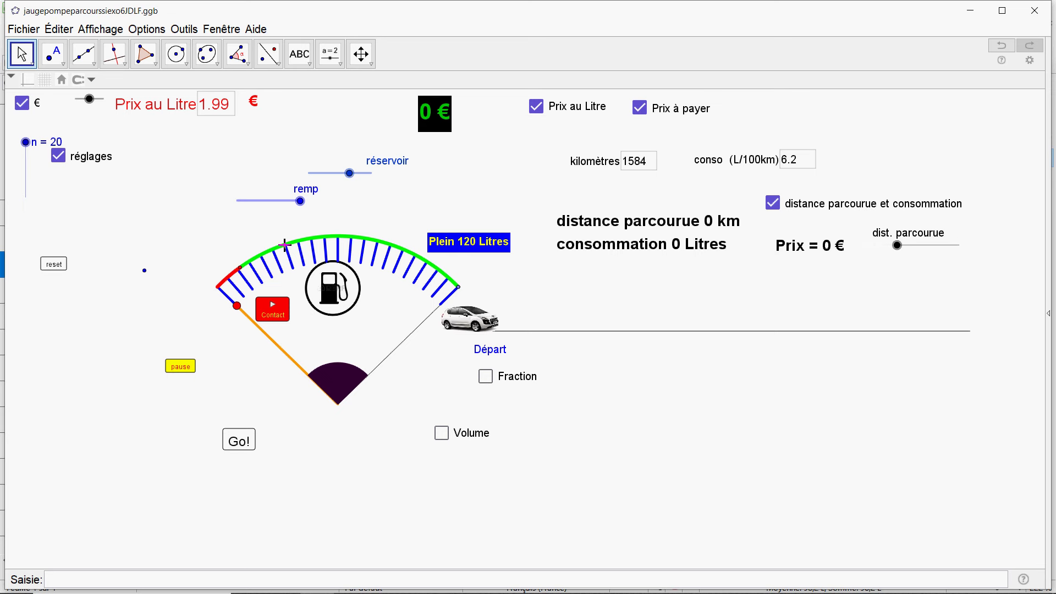
{"action": "left_click", "coordinate": [279, 312]}
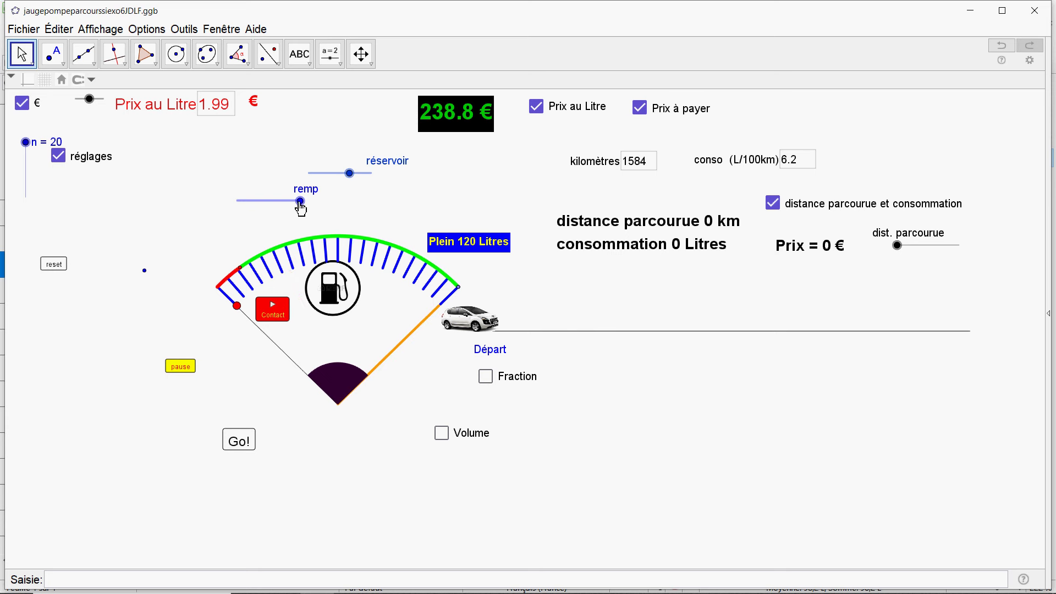
Step: Lower the remp slider to 18/20 of the tank, then reset the simulation and run the filling again
{"action": "left_click_drag", "start_coordinate": [300, 207], "coordinate": [296, 209]}
{"action": "left_click", "coordinate": [49, 264]}
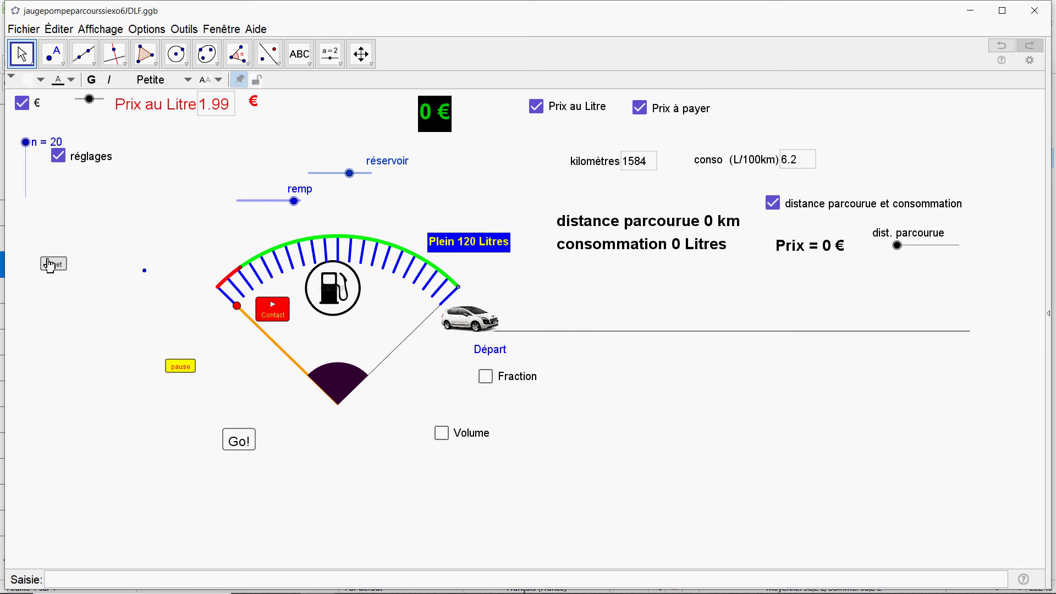
{"action": "left_click", "coordinate": [275, 314]}
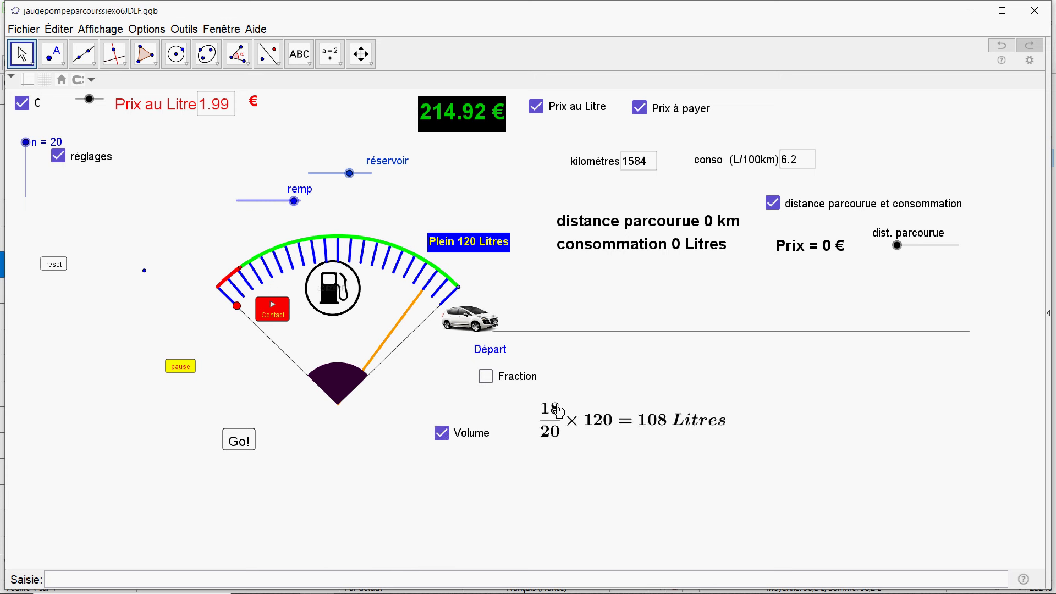
Step: Show the Volume calculation and move it slightly so it sits level with its checkbox
{"action": "left_click_drag", "start_coordinate": [587, 429], "coordinate": [557, 428]}
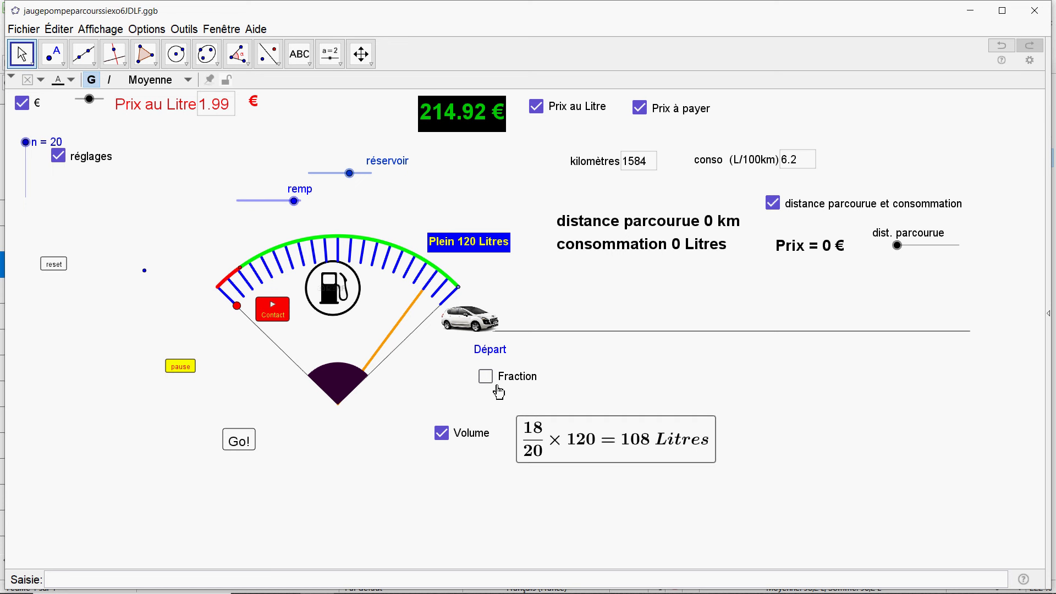